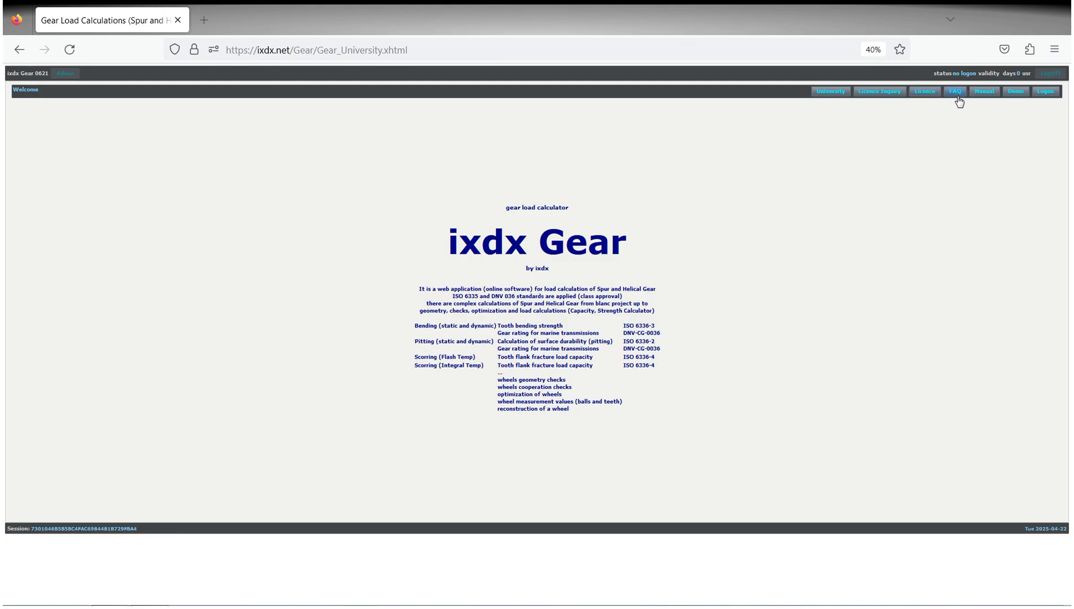
Log on to the gear calculator with the licensed account credentials already filled in.
left_click(1046, 93)
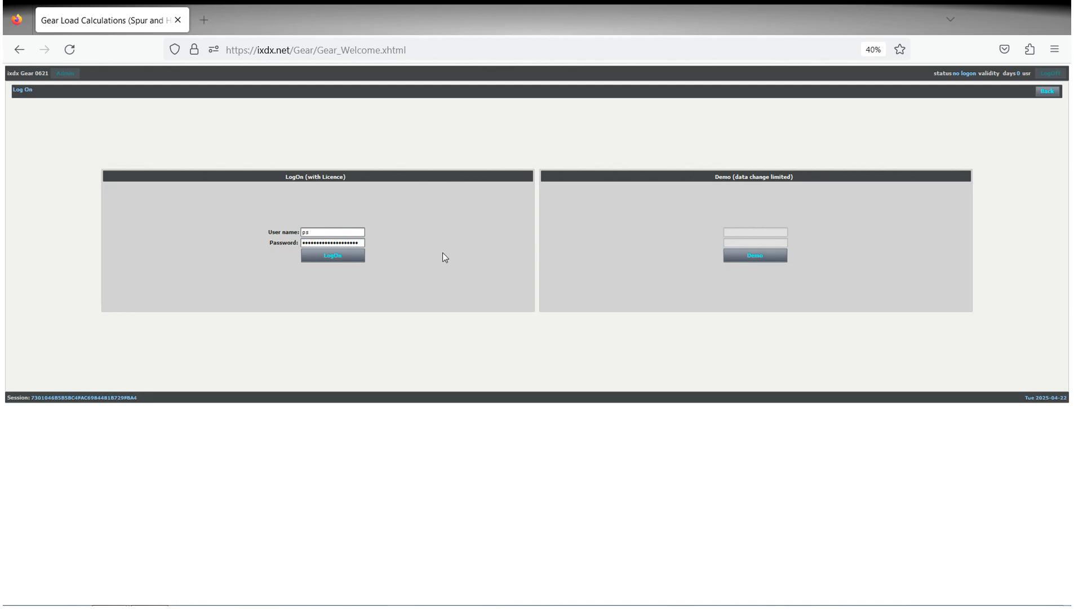
left_click(345, 258)
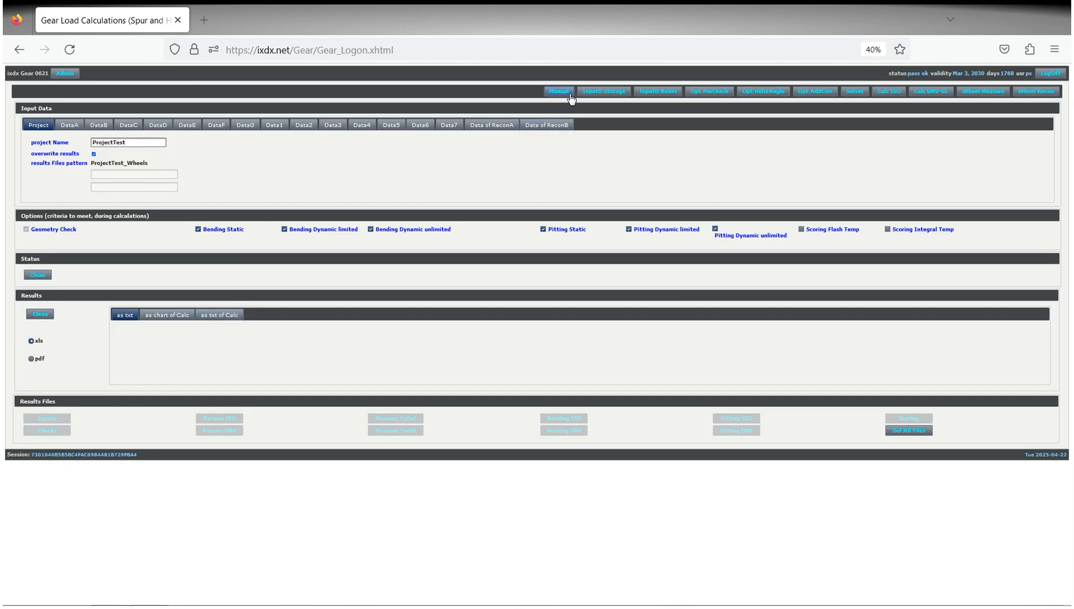
Look through the stored input data sets and return to the calculation page without loading one.
left_click(606, 91)
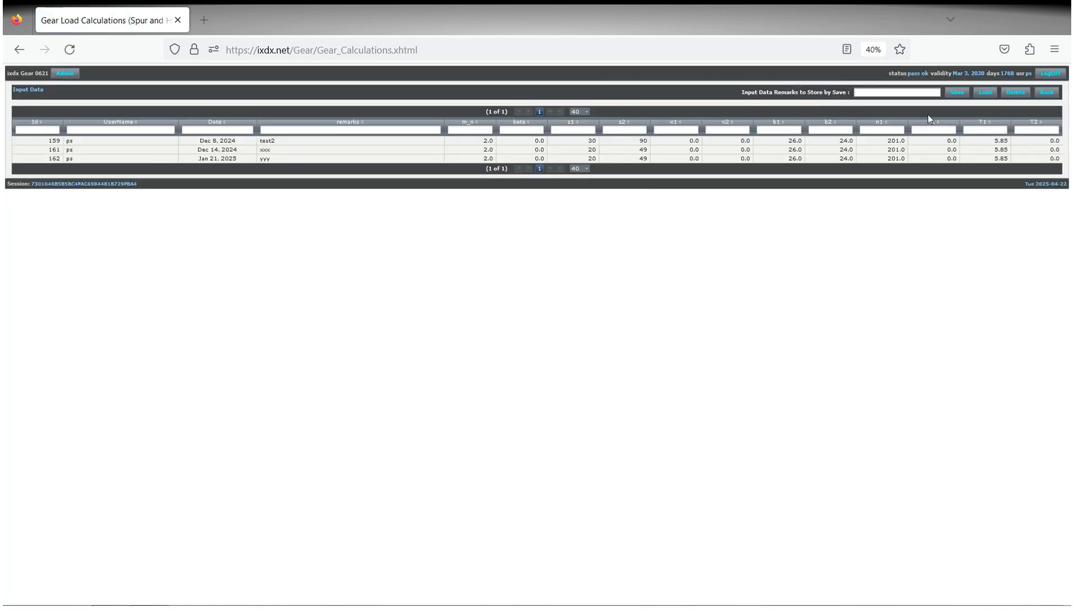
left_click(692, 150)
left_click(1047, 93)
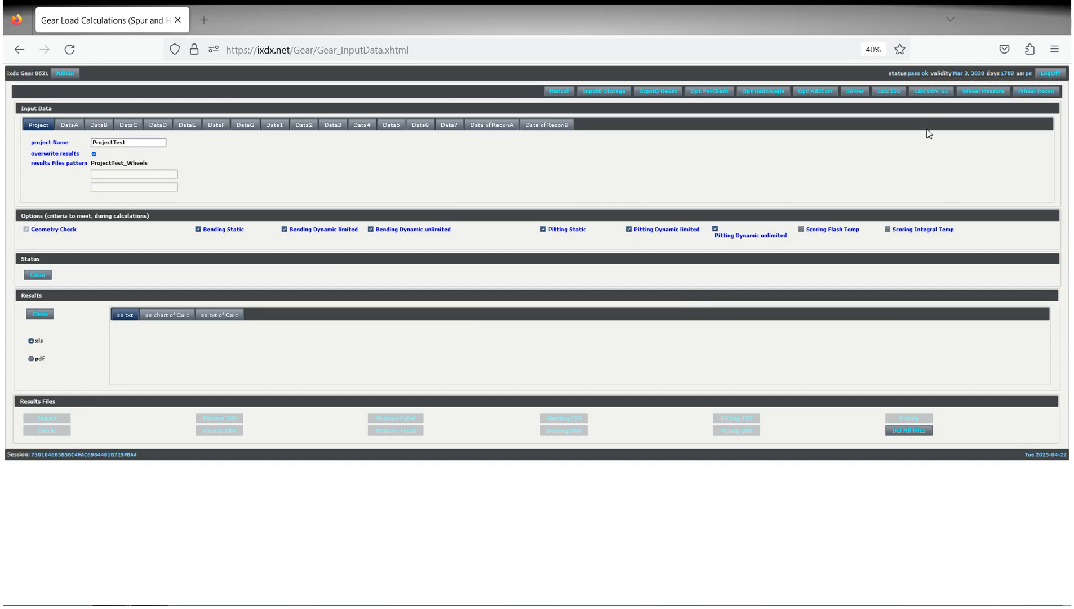
Run the ISO load calculation for ProjectTest and dismiss its progress report.
left_click(887, 94)
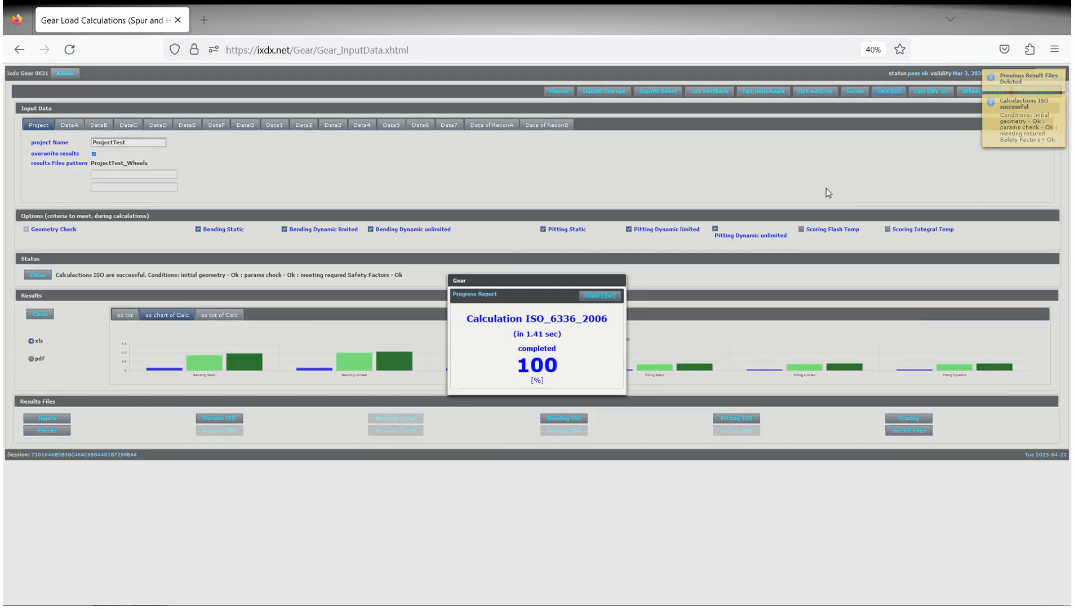
left_click(613, 290)
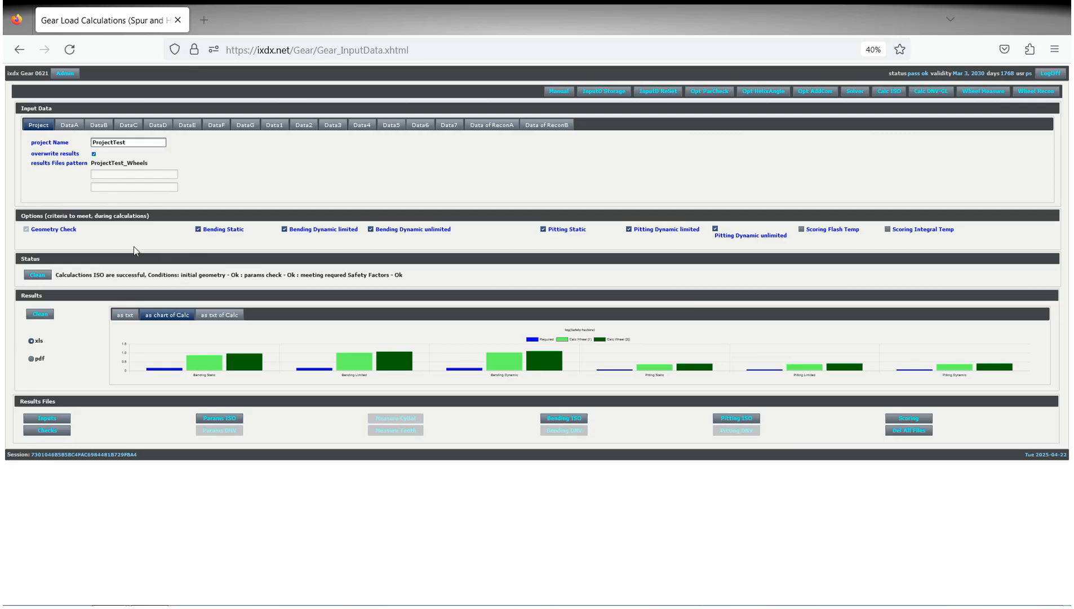
Review the gear input parameters, from normal module and helix angle to wheel speed, torque and material strength.
left_click(69, 125)
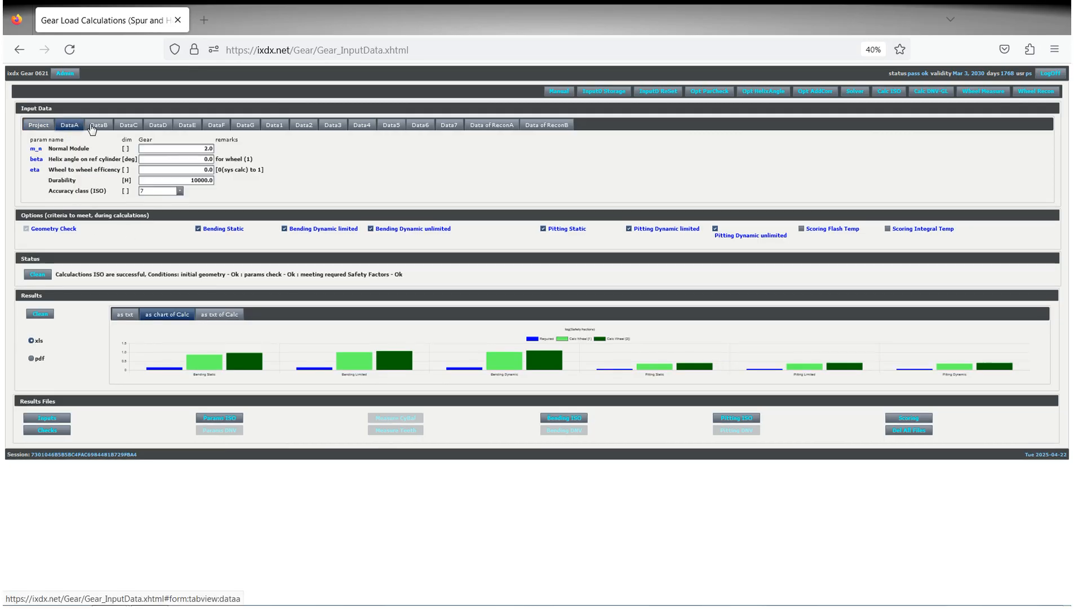
left_click(124, 127)
left_click(189, 127)
left_click(303, 127)
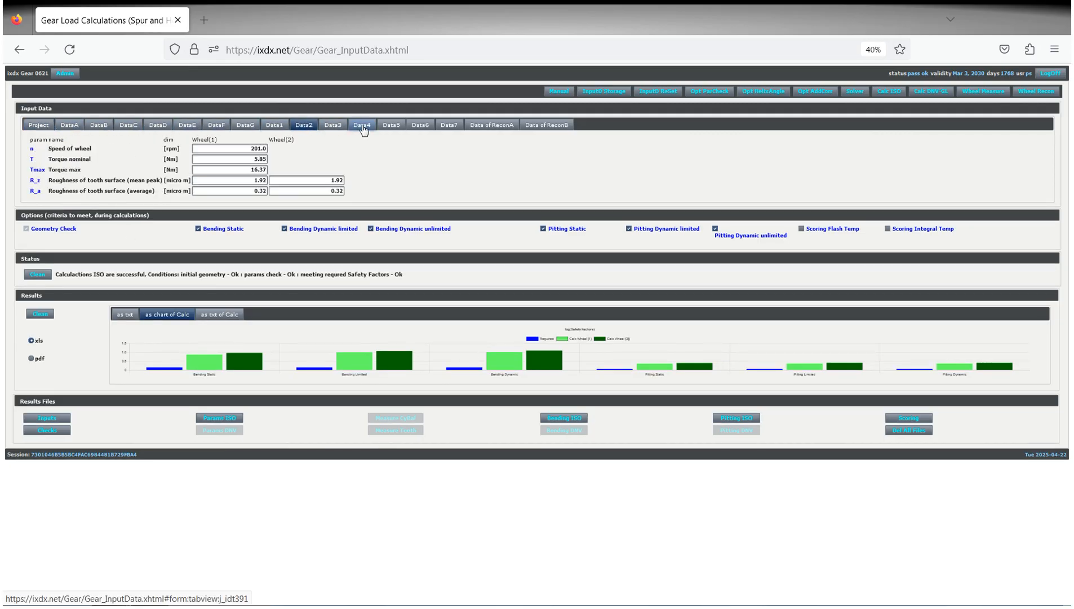
left_click(363, 127)
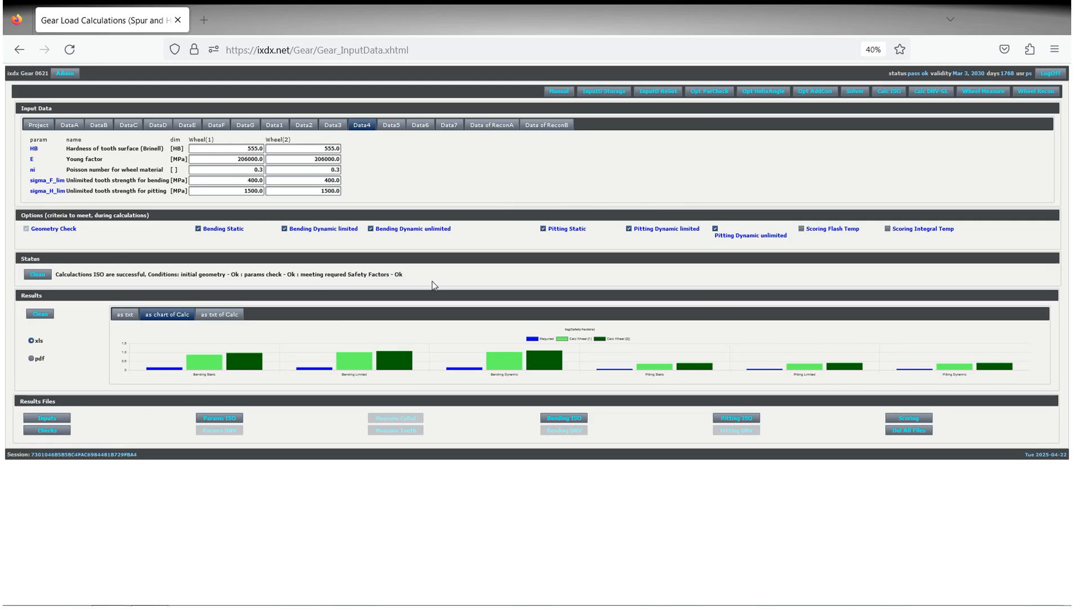
Inspect the required and calculated safety factor bars for Bending Static and Bending Limited in the results chart.
mouse_move(163, 373)
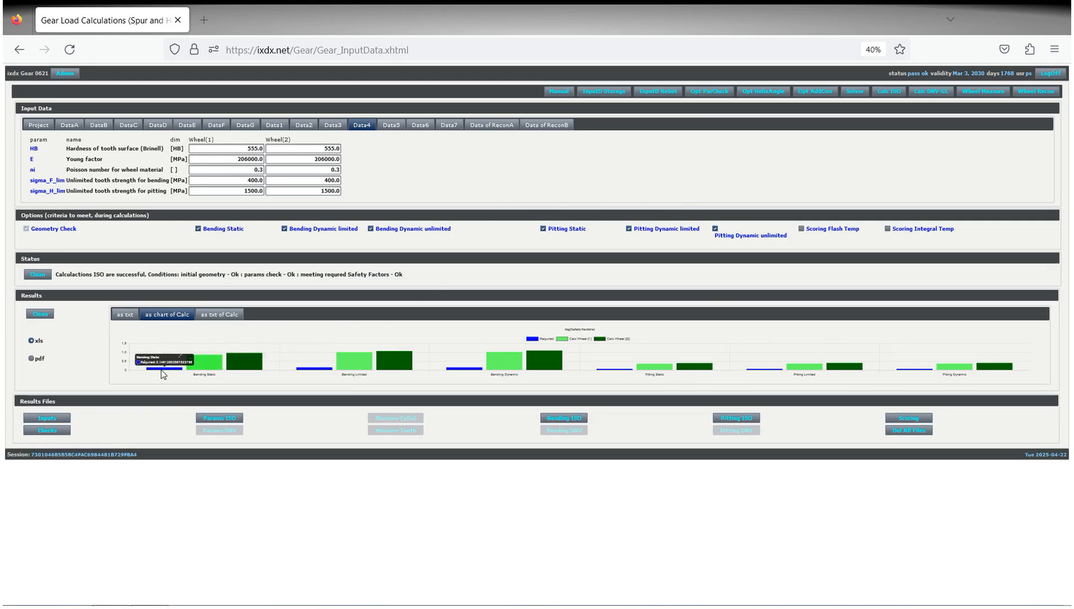
mouse_move(212, 367)
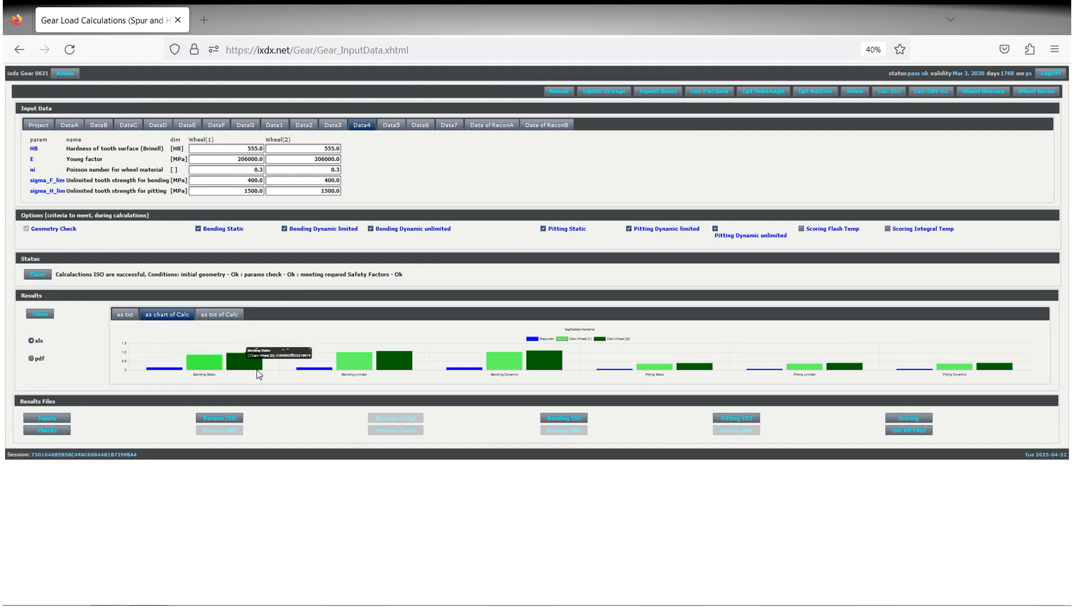
mouse_move(318, 374)
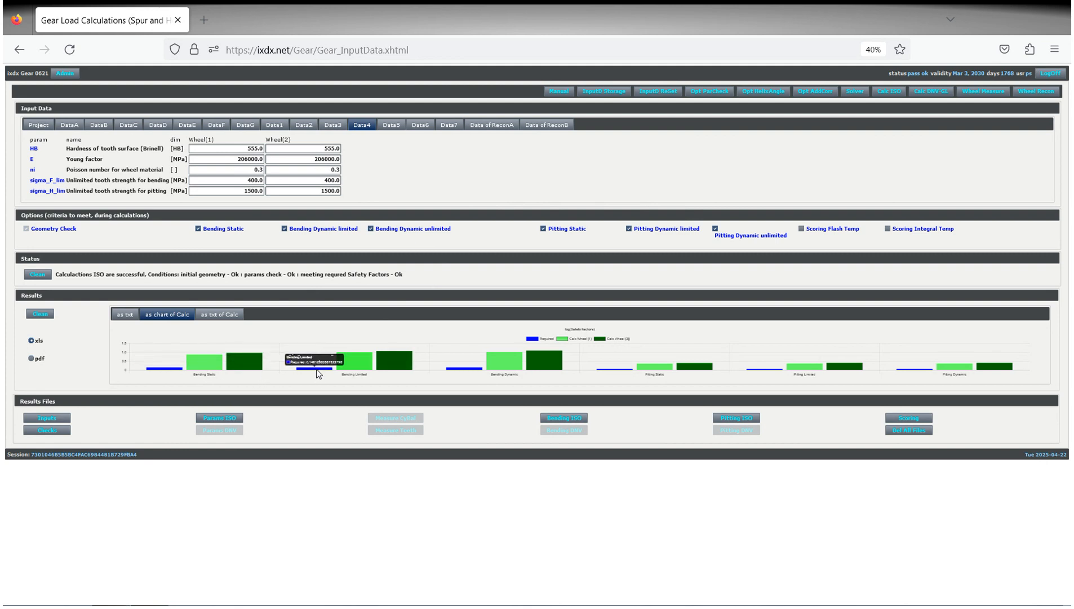
mouse_move(394, 369)
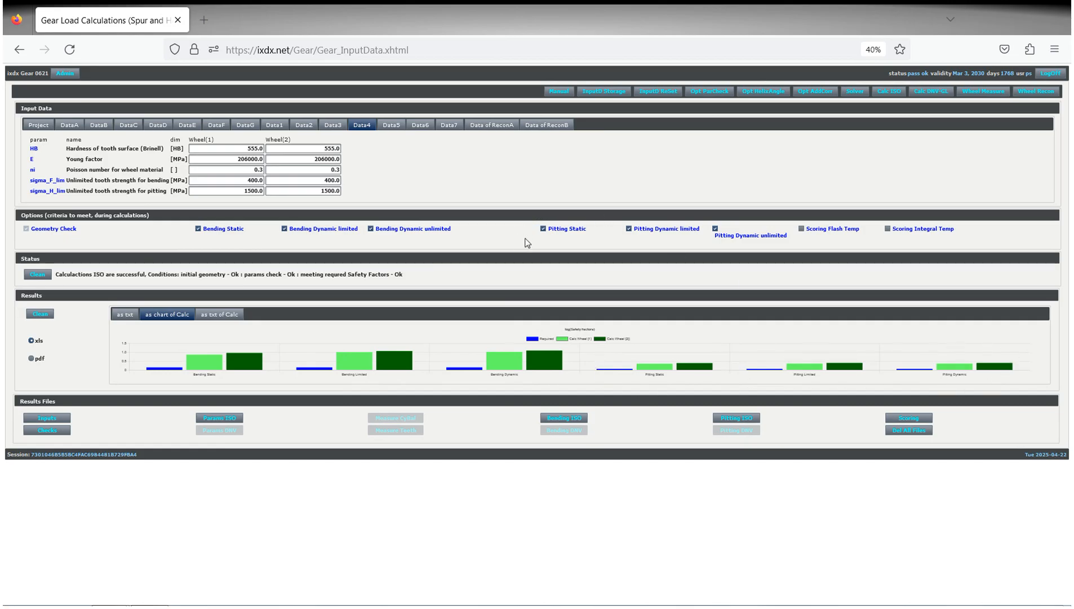
Preview the Scoring Flash Temp criterion in the chart, and check the calculated safety factors as text.
left_click(801, 229)
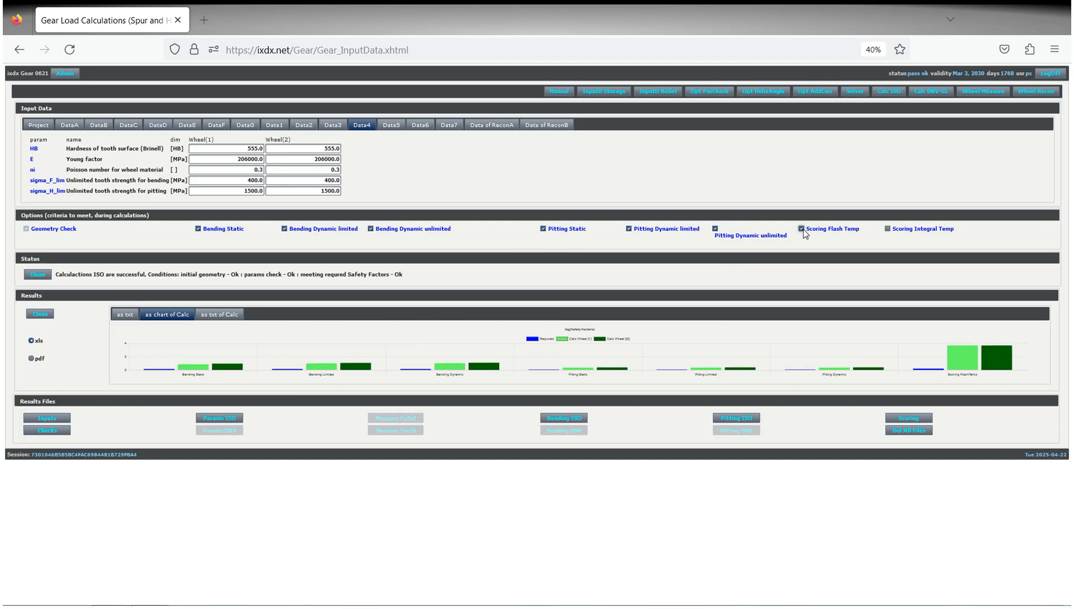
left_click(802, 229)
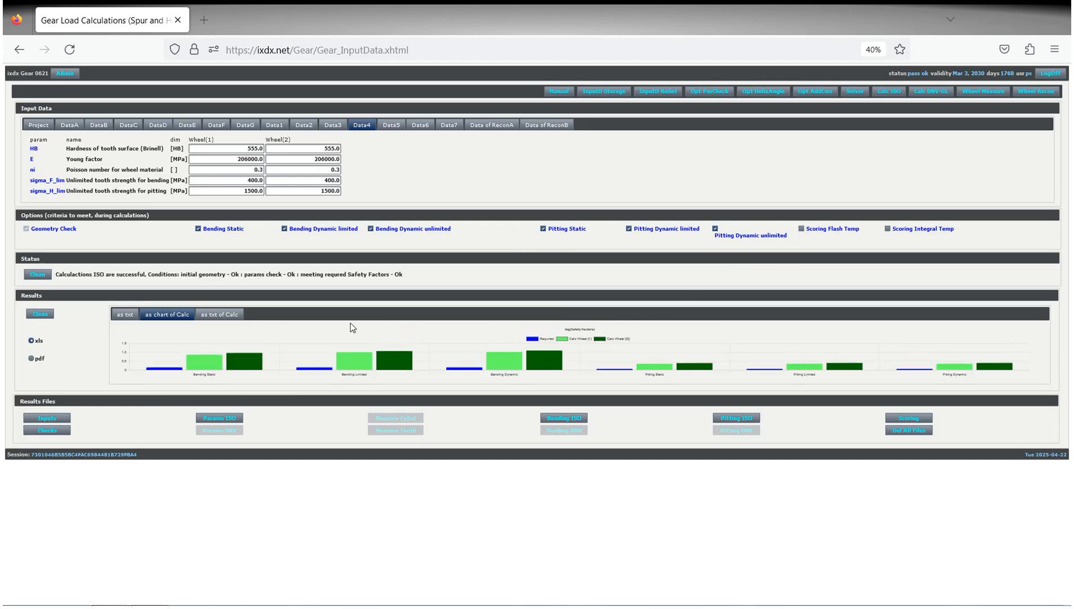
left_click(221, 315)
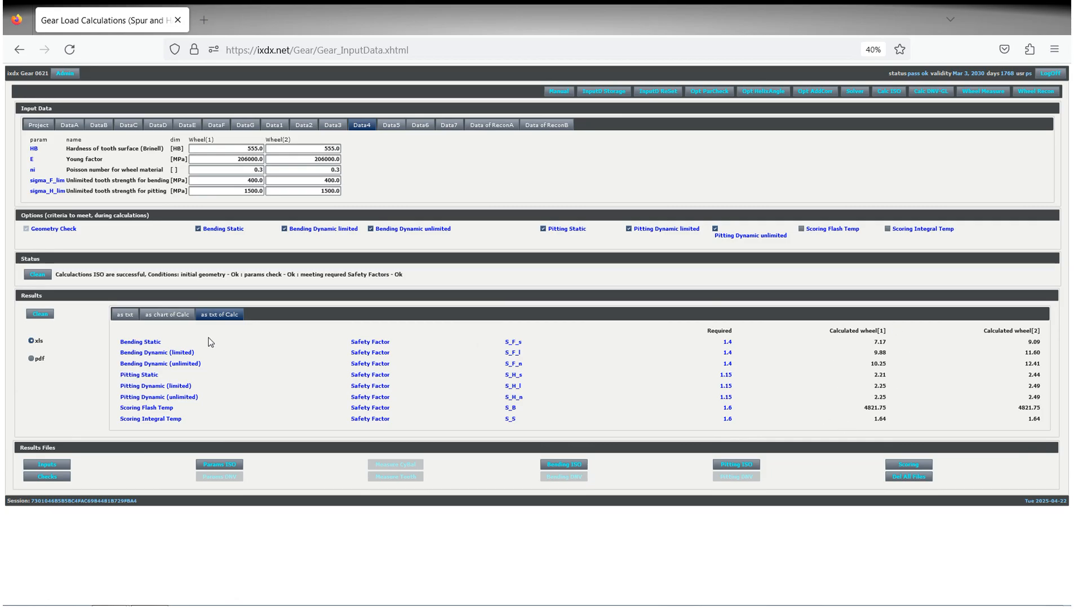
left_click(165, 316)
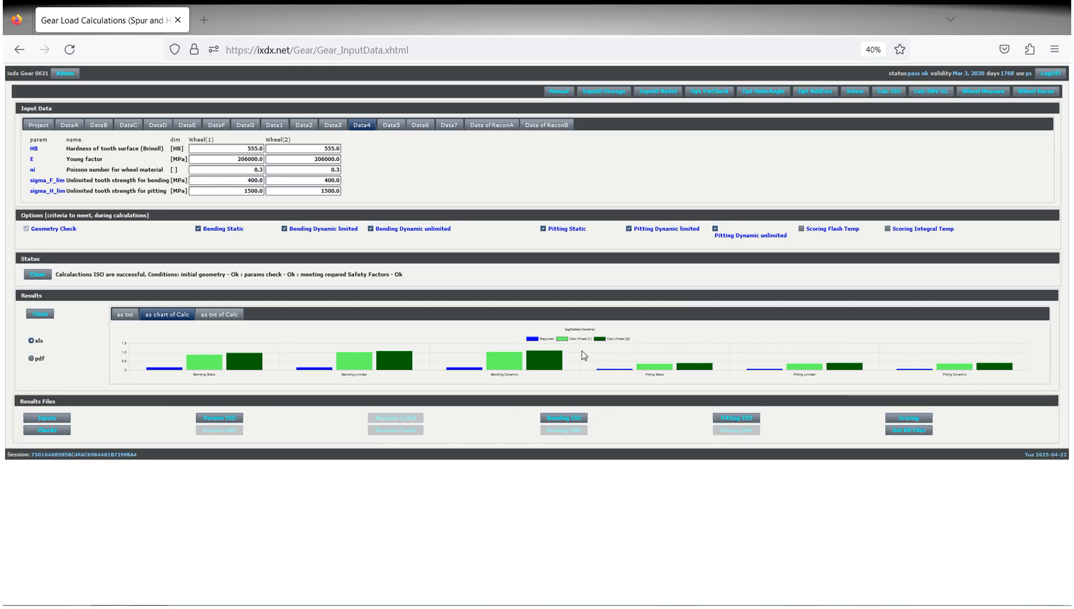
Download the ISO pitting results file in xls format and open it.
left_click(746, 422)
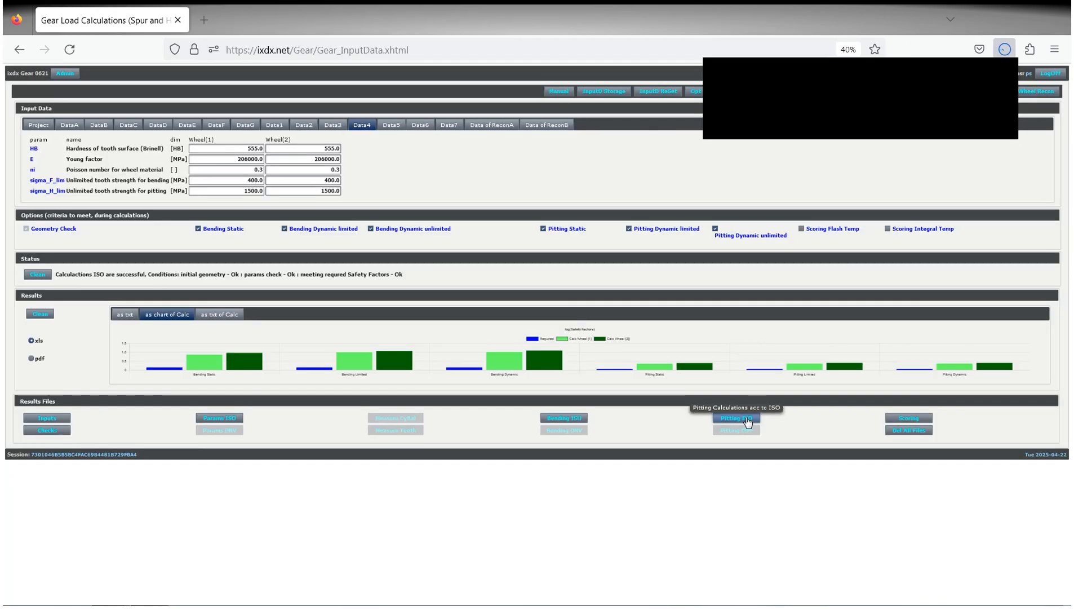
left_click(816, 81)
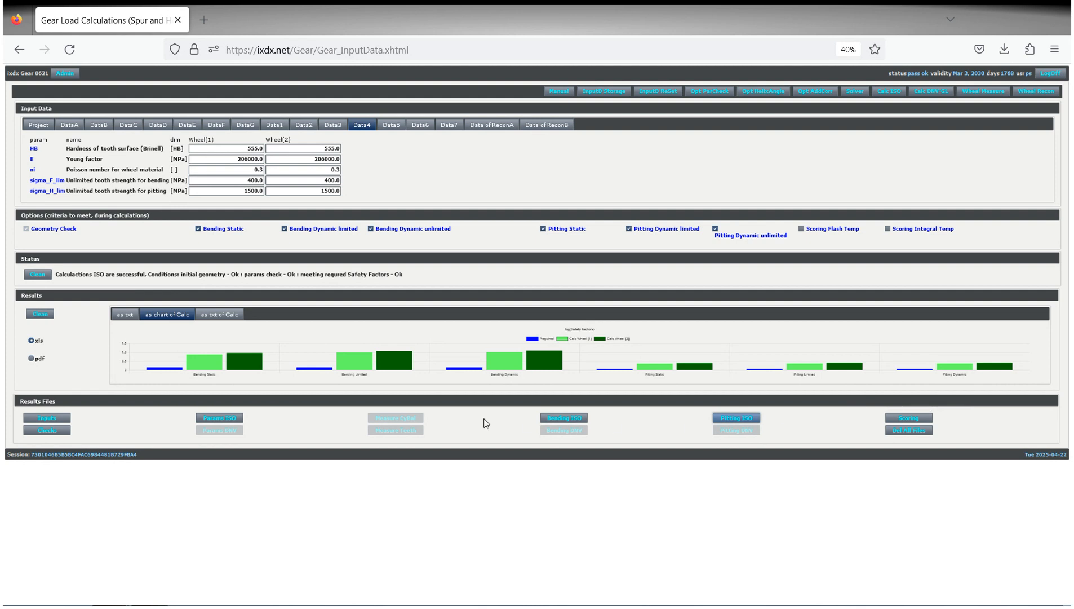
Run the DNV-GL load calculation, and download and open its bending results file.
mouse_move(372, 366)
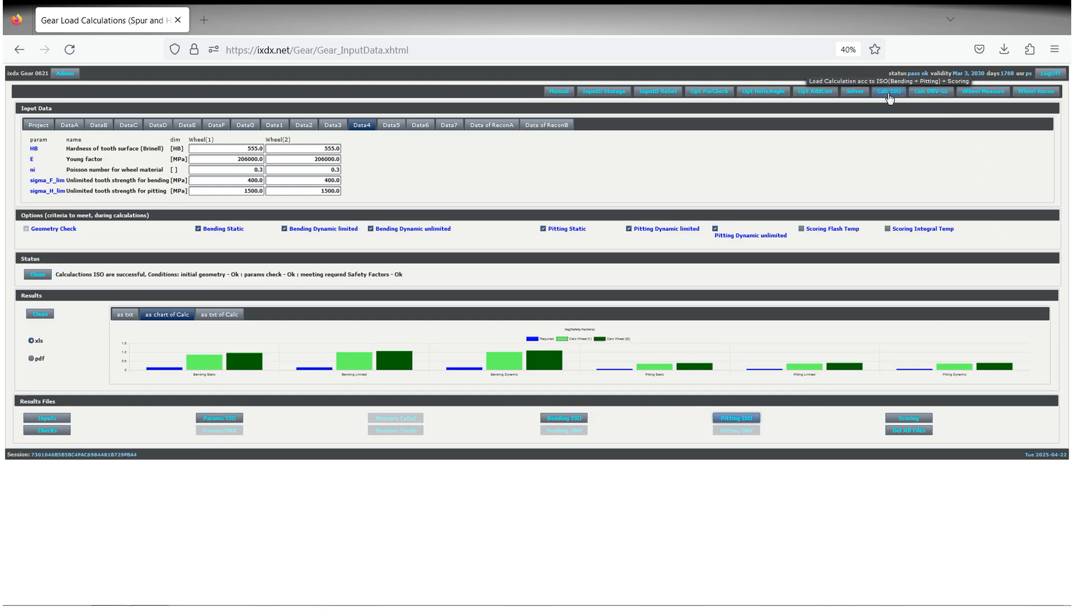
left_click(929, 93)
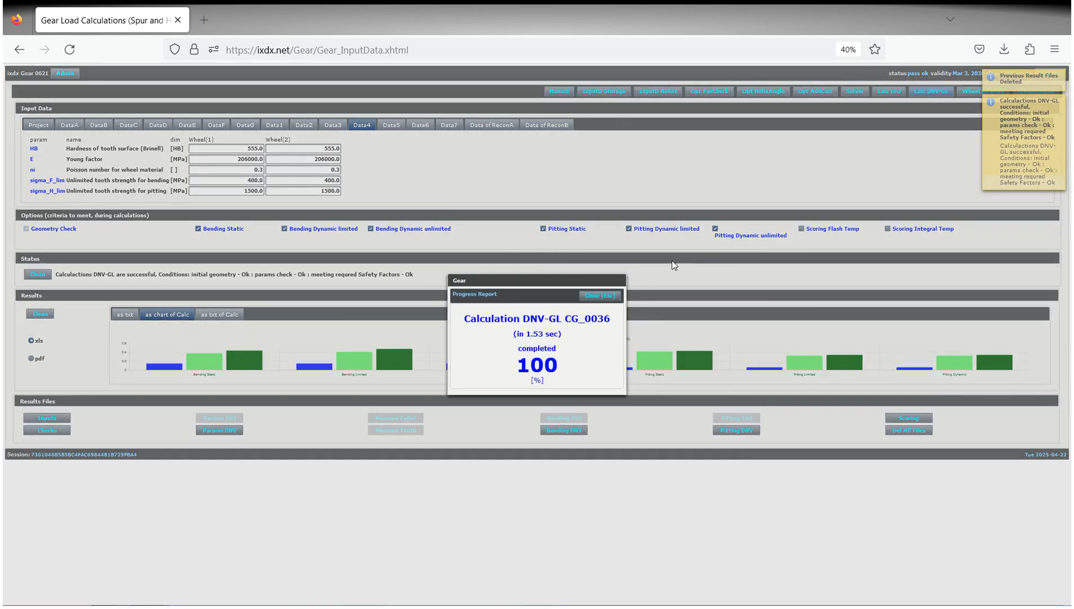
left_click(599, 296)
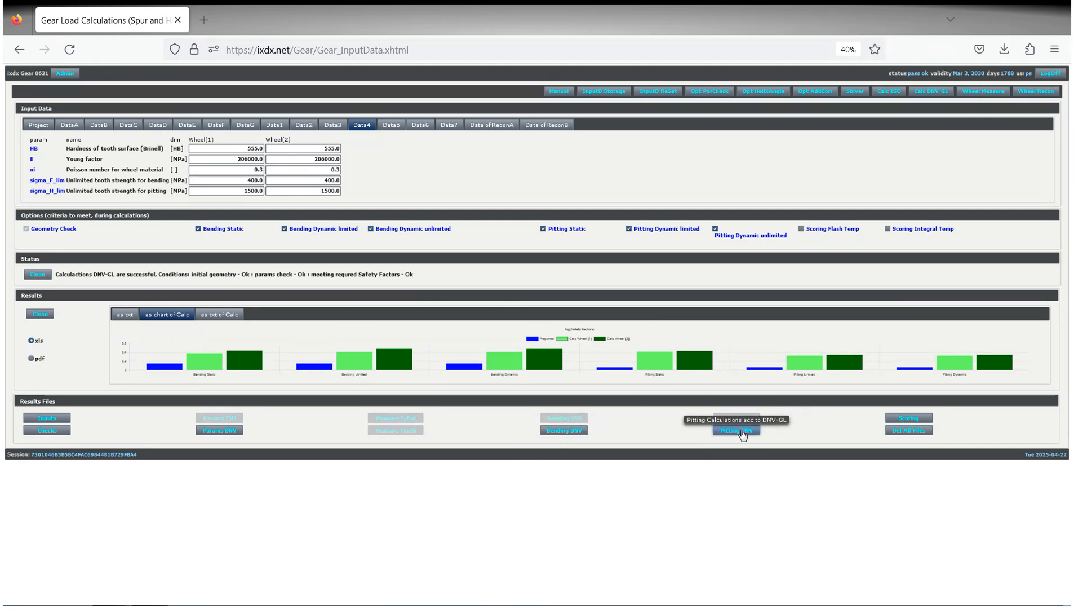
left_click(563, 432)
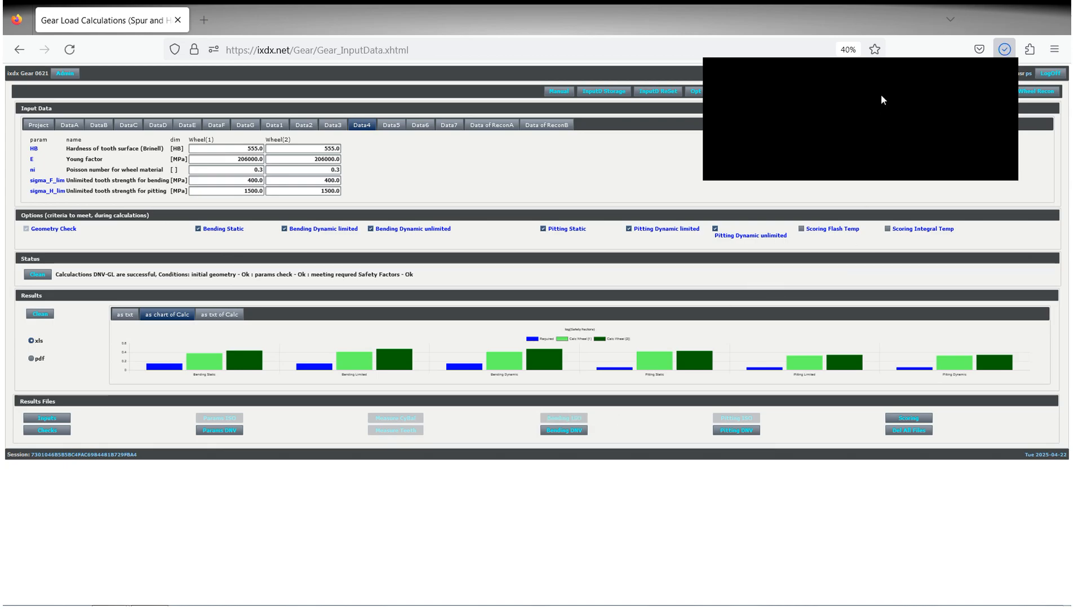
left_click(807, 79)
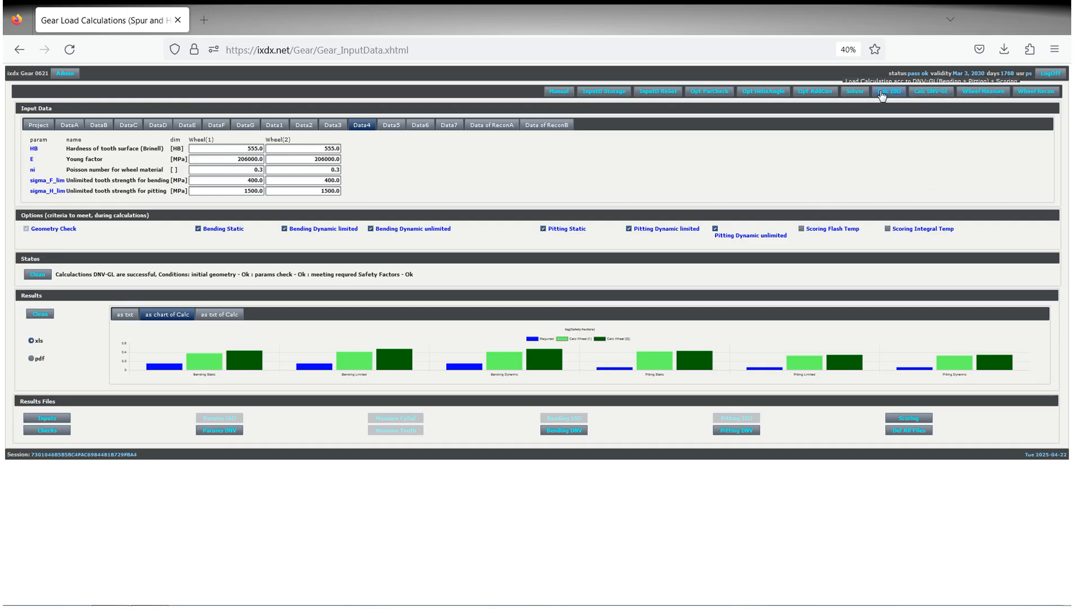
Start the gear Solver and accept the ISO 6336 standard with the minimum d_p[1] solving strategy.
left_click(855, 93)
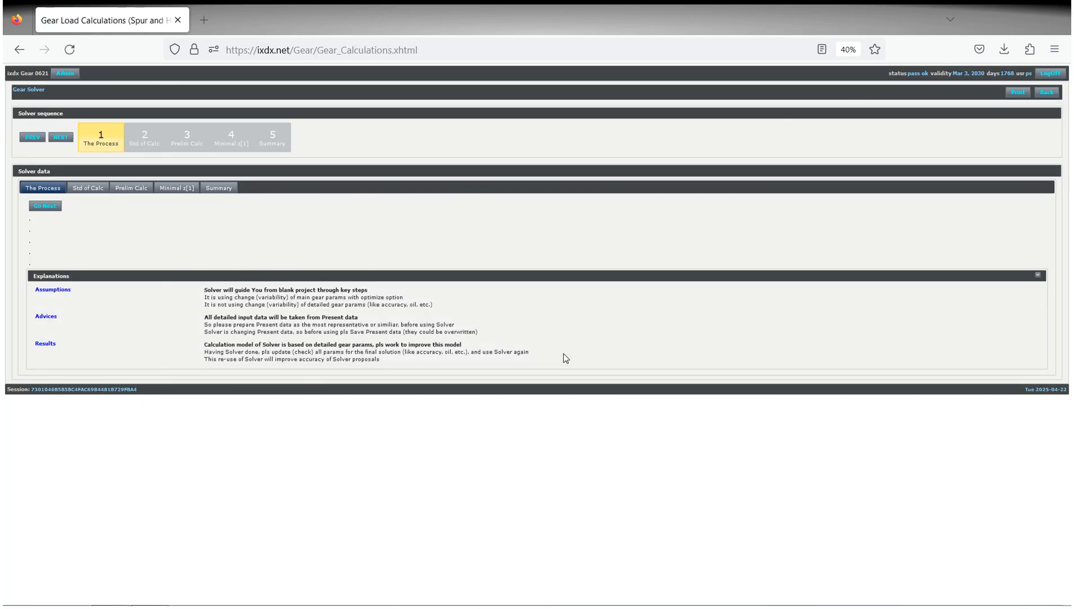
left_click(46, 206)
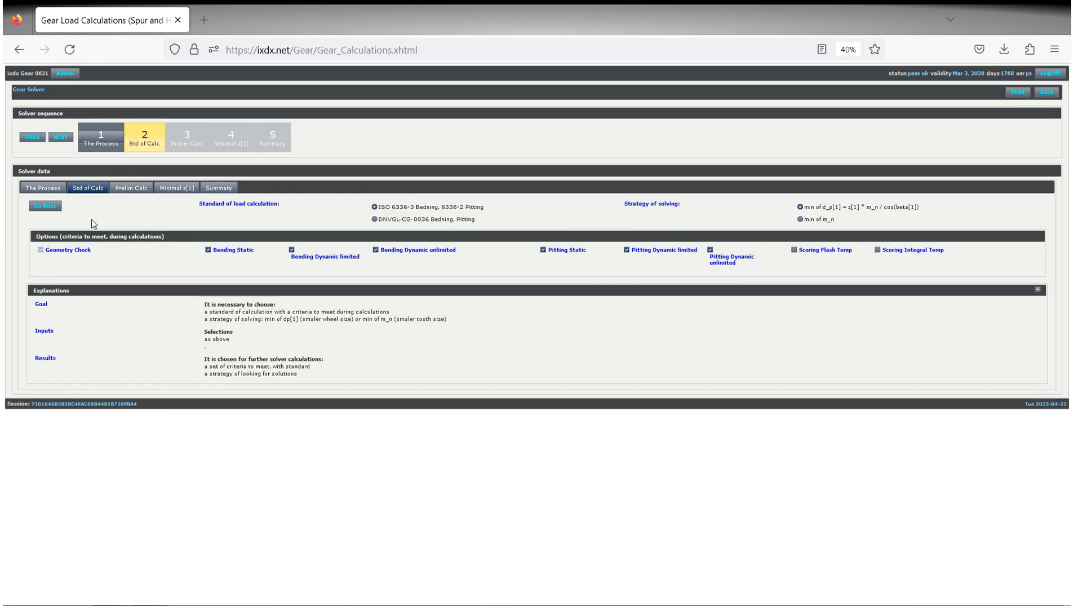
left_click(47, 206)
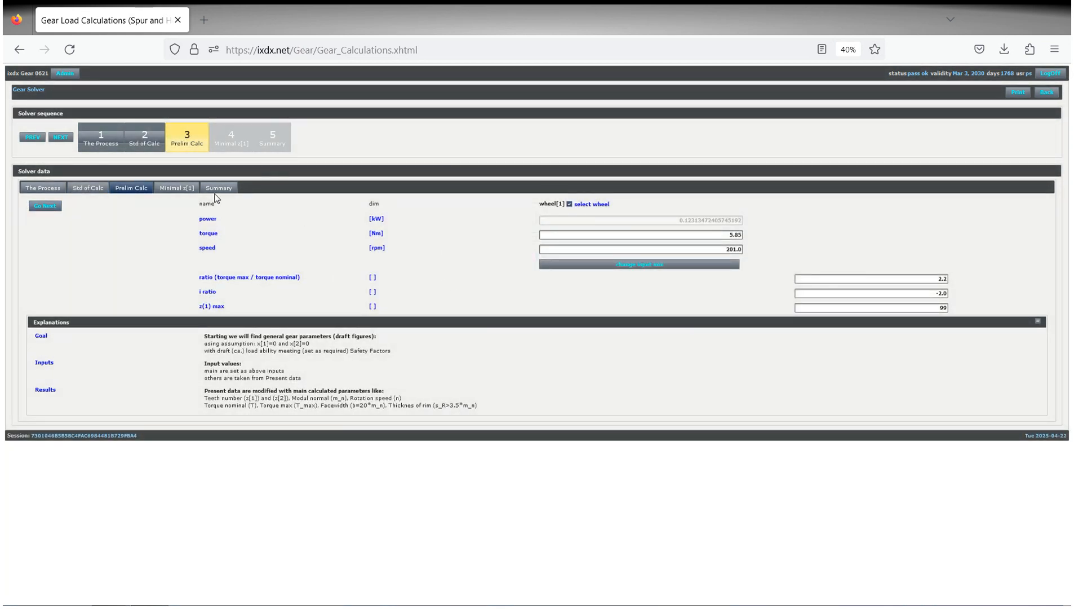
Switch the Solver's input set for wheel 1 between torque and power, and run the preliminary calculation.
left_click_drag(189, 276, 374, 278)
left_click(502, 294)
left_click(569, 205)
left_click(656, 266)
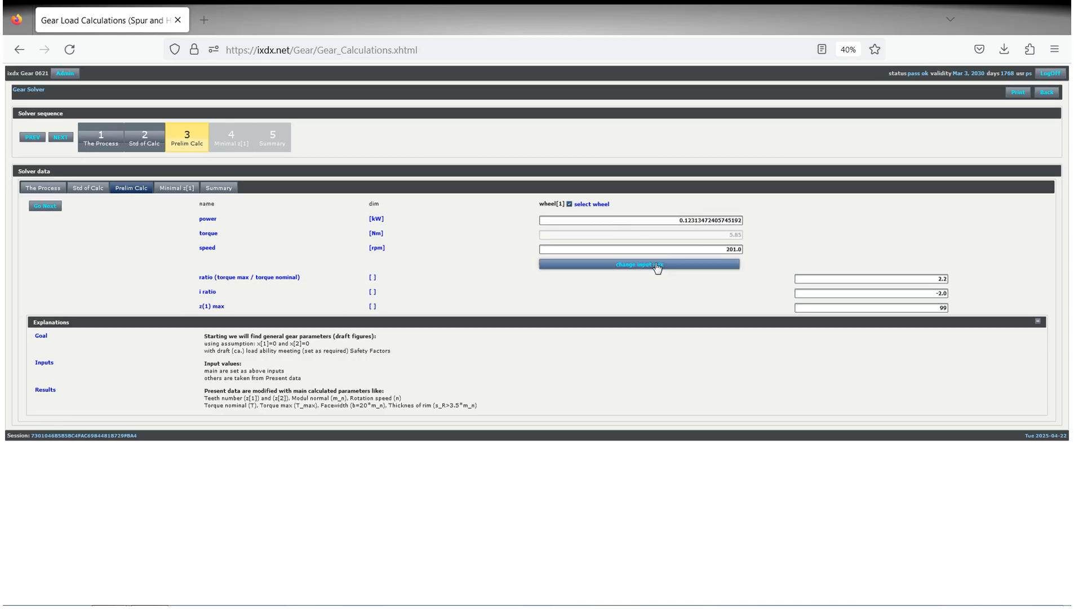
left_click(657, 266)
left_click(657, 266)
left_click(46, 207)
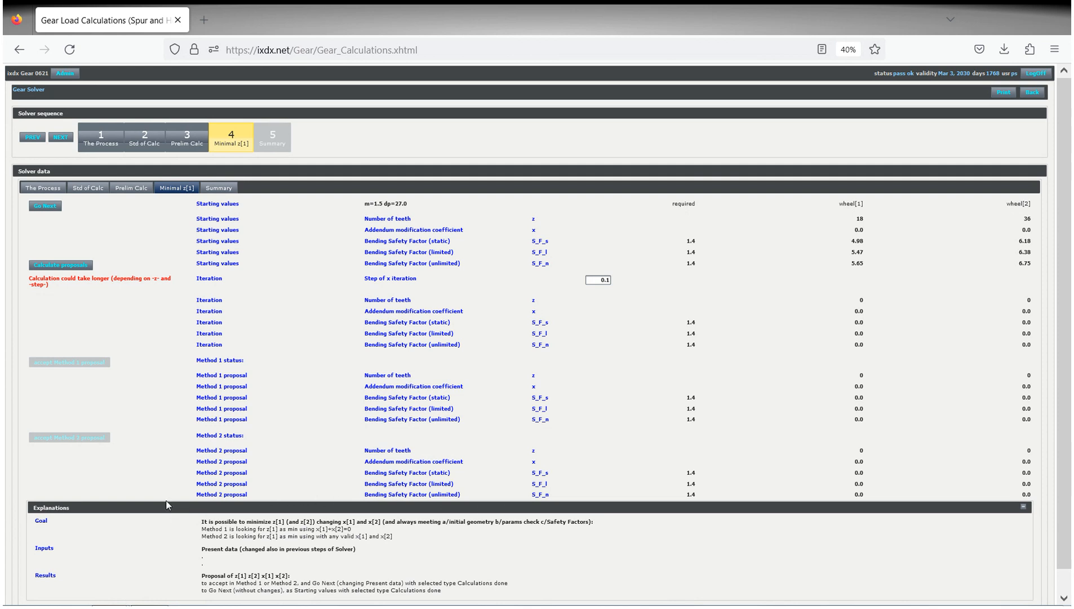
Calculate the minimal z[1] proposals with an x step of 0.1, and accept the Method 1 proposal for the Solver summary.
left_click(67, 266)
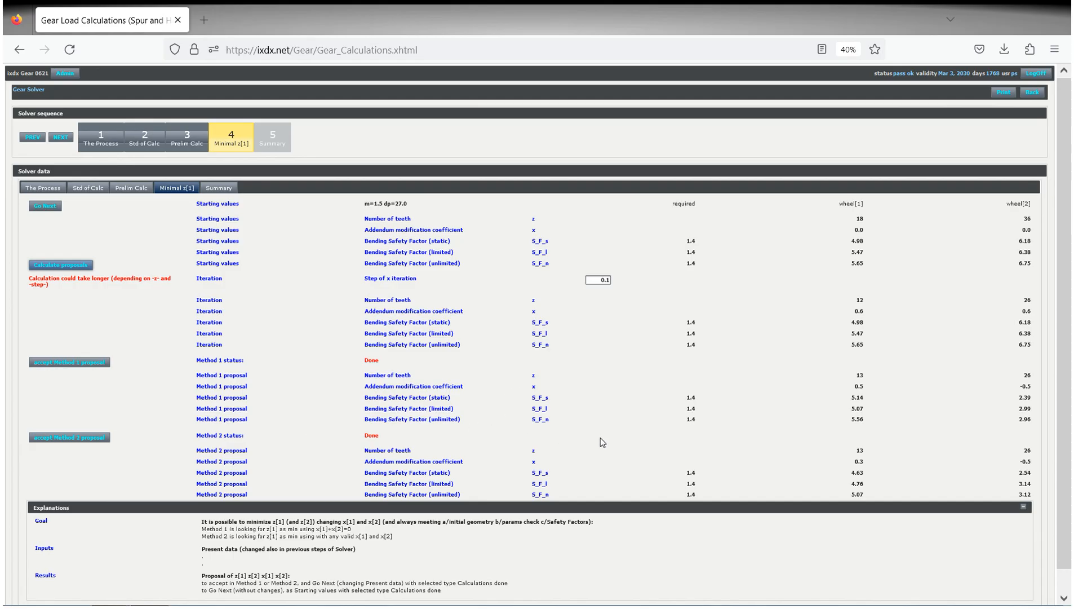
left_click(90, 368)
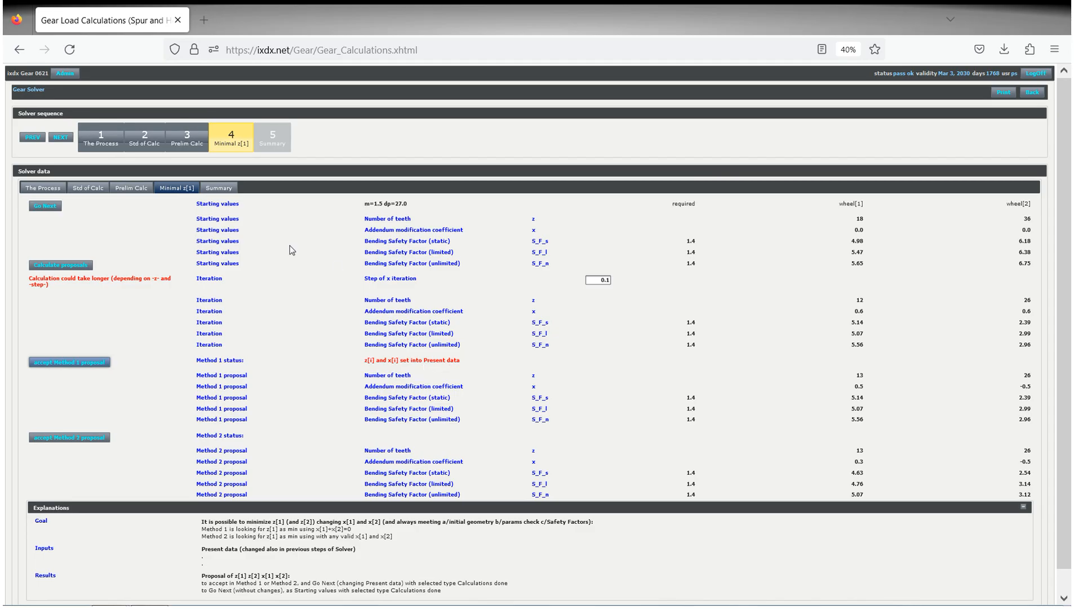
left_click(48, 205)
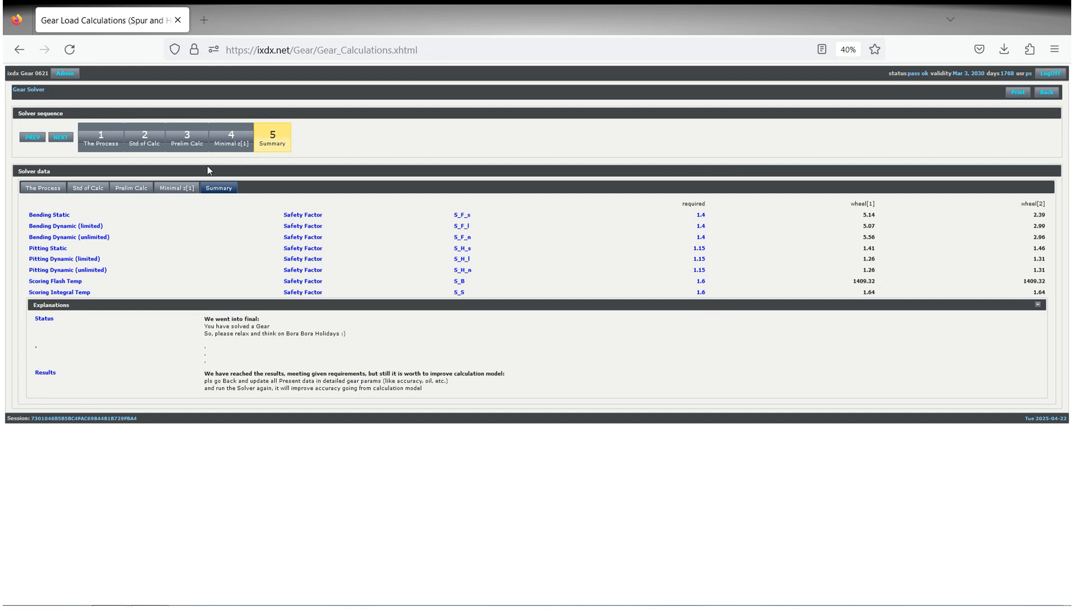
Leave the Solver and run the ISO parameter check on the project's current data.
left_click(1050, 93)
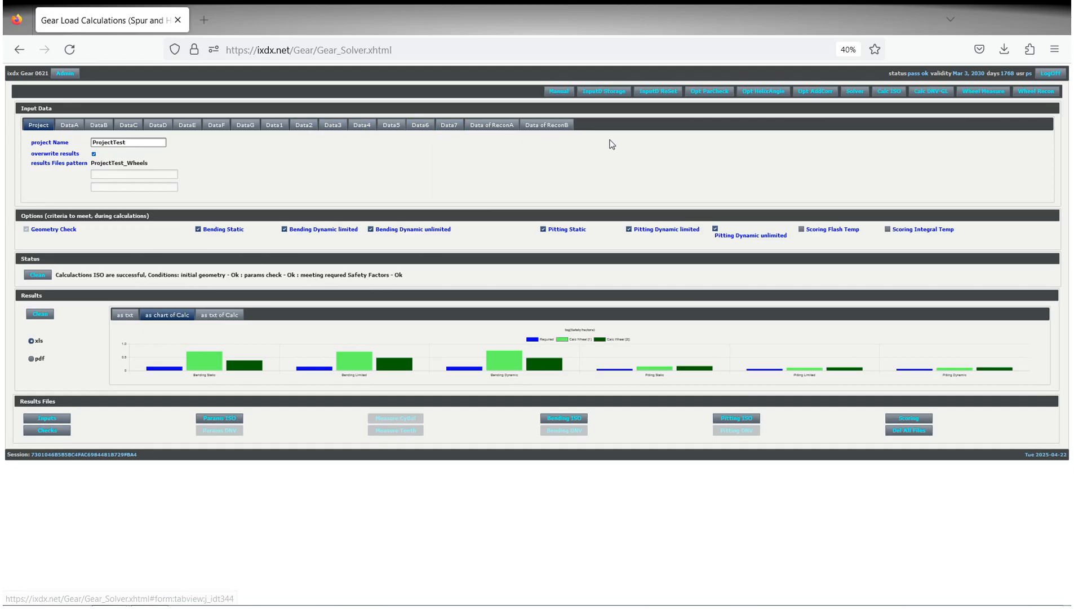
left_click(706, 92)
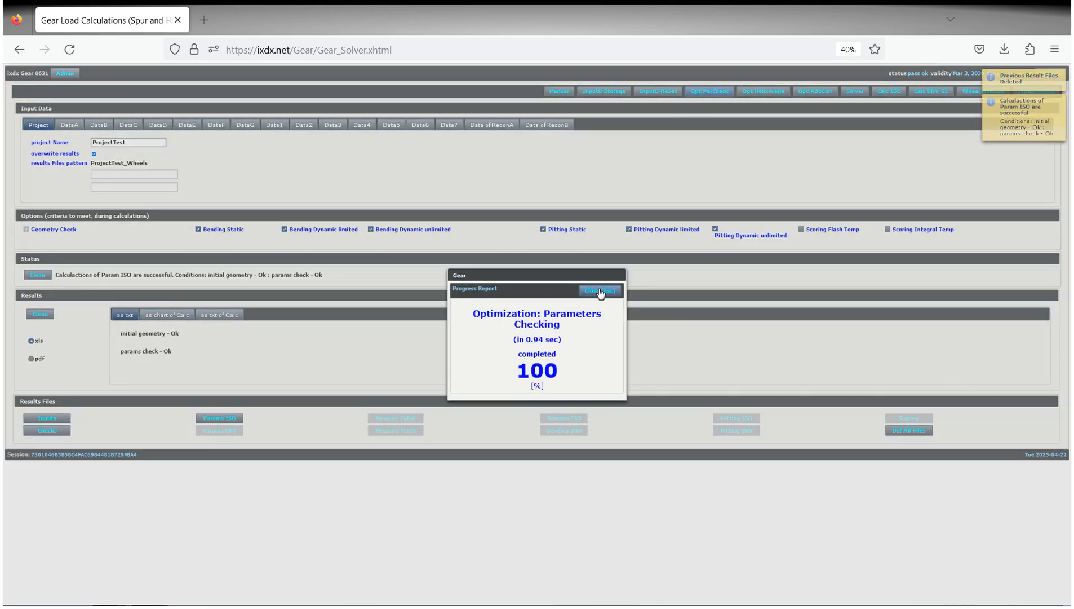
left_click(601, 291)
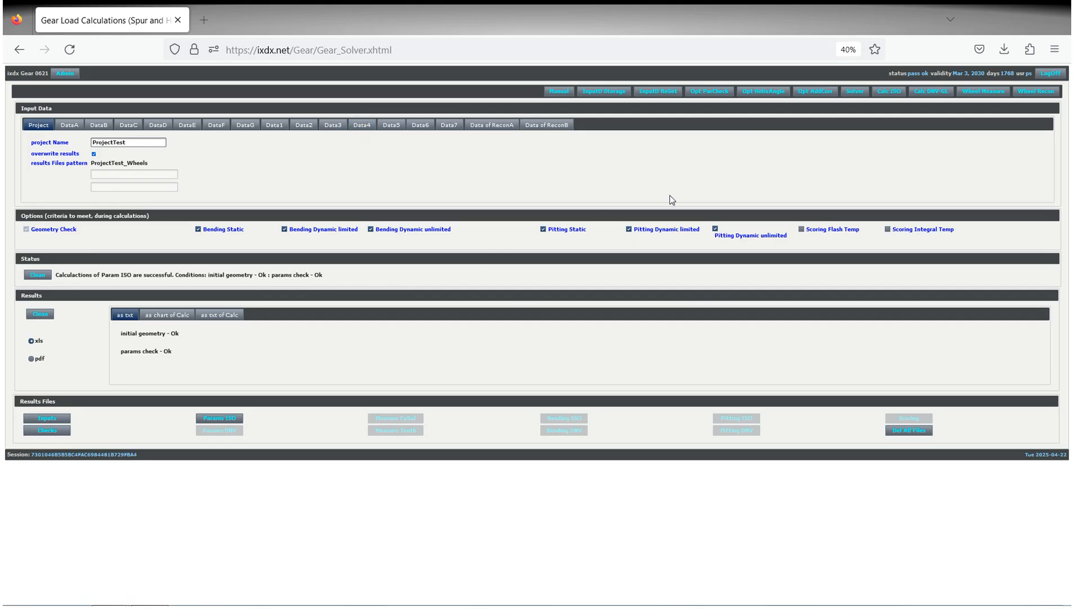
Run the helix angle optimization and the addendum modification coefficient optimization that maximizes the minimal ISO safety factors.
left_click(762, 94)
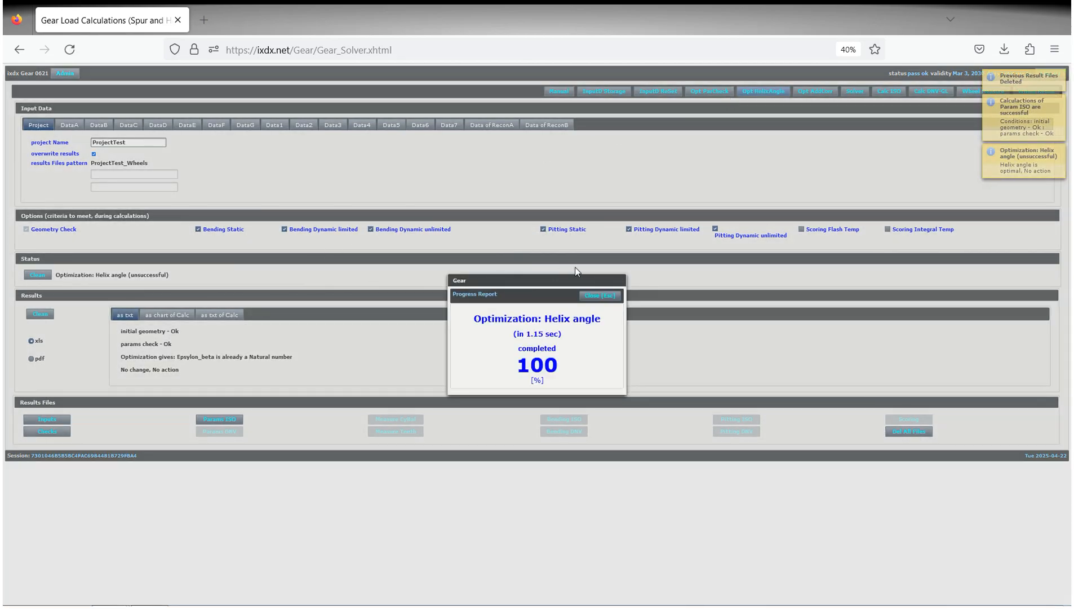
left_click(595, 296)
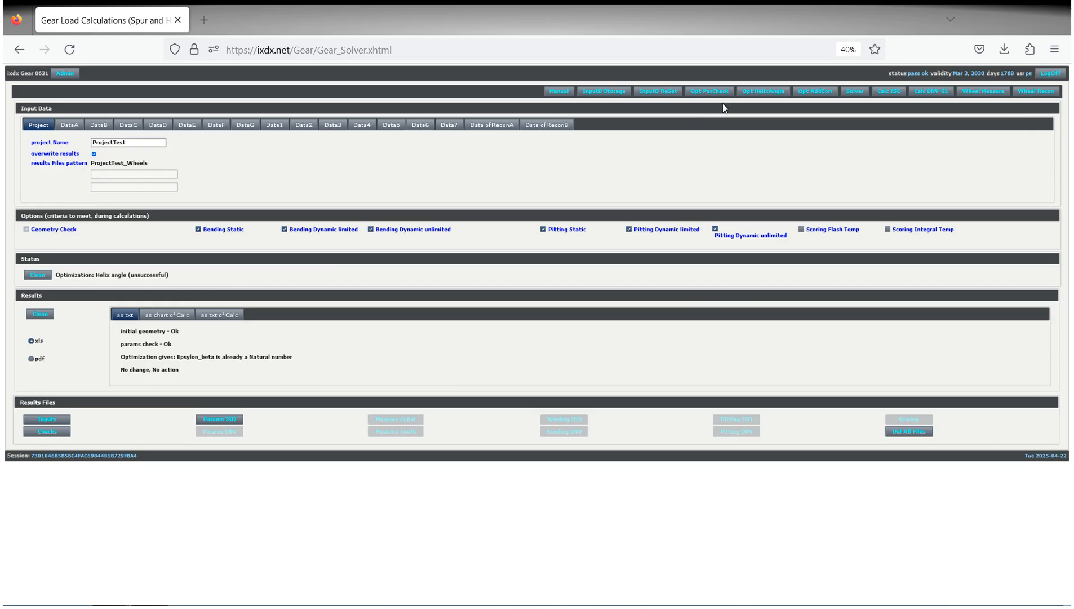
left_click(813, 99)
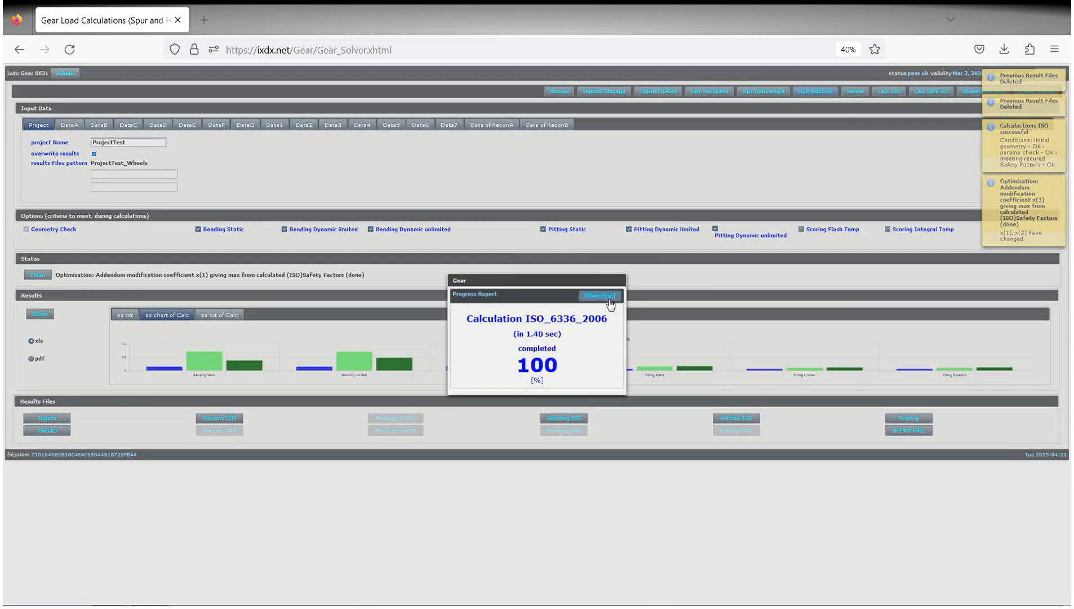
left_click(602, 296)
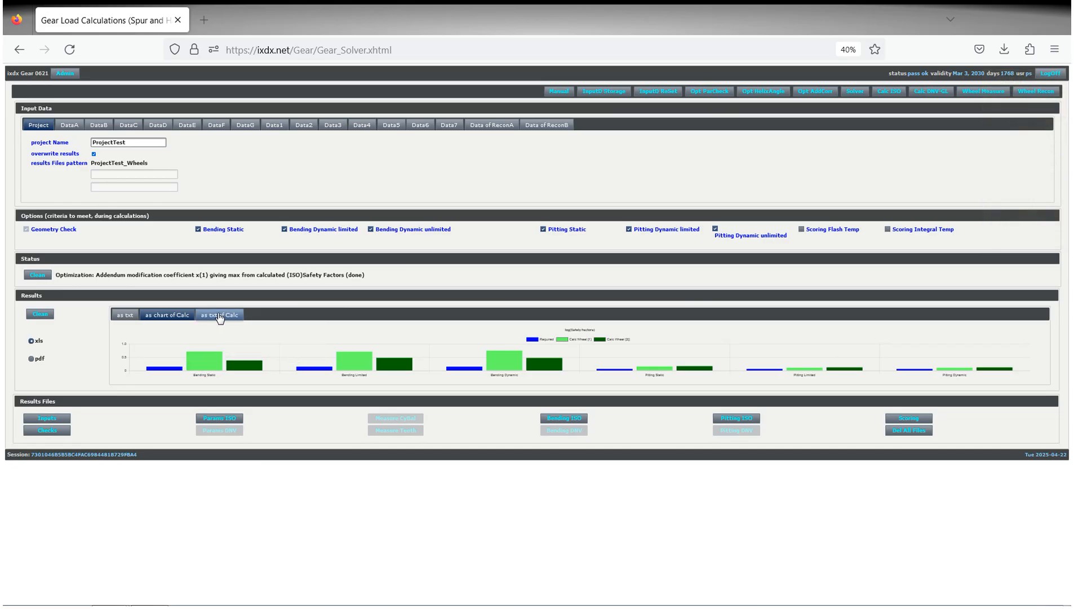
Examine the calculated safety factors in text form and the addendum modification coefficients of both wheels.
left_click(220, 315)
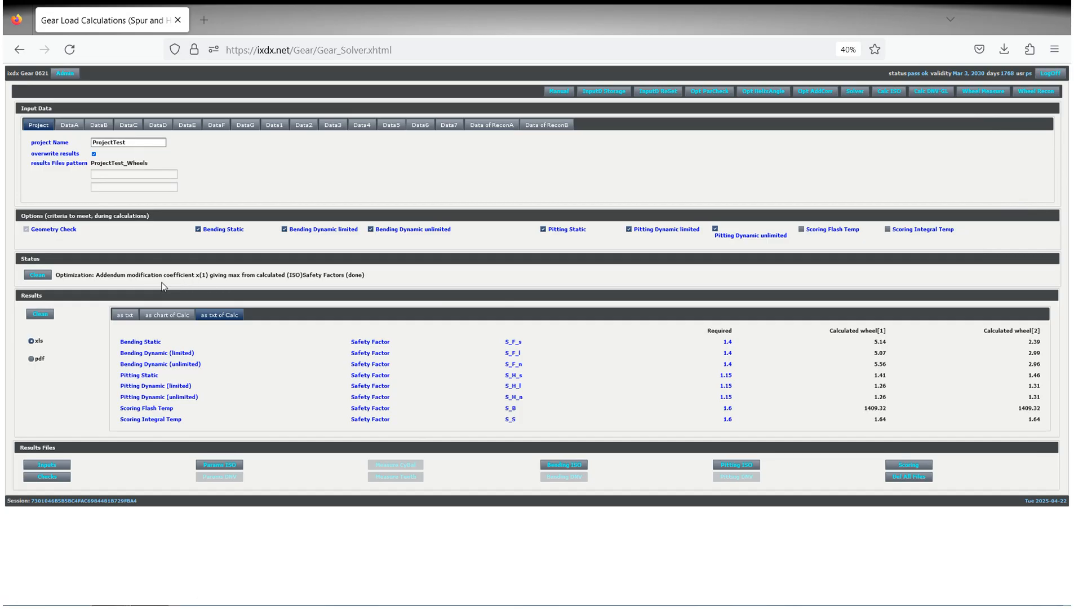
left_click(276, 126)
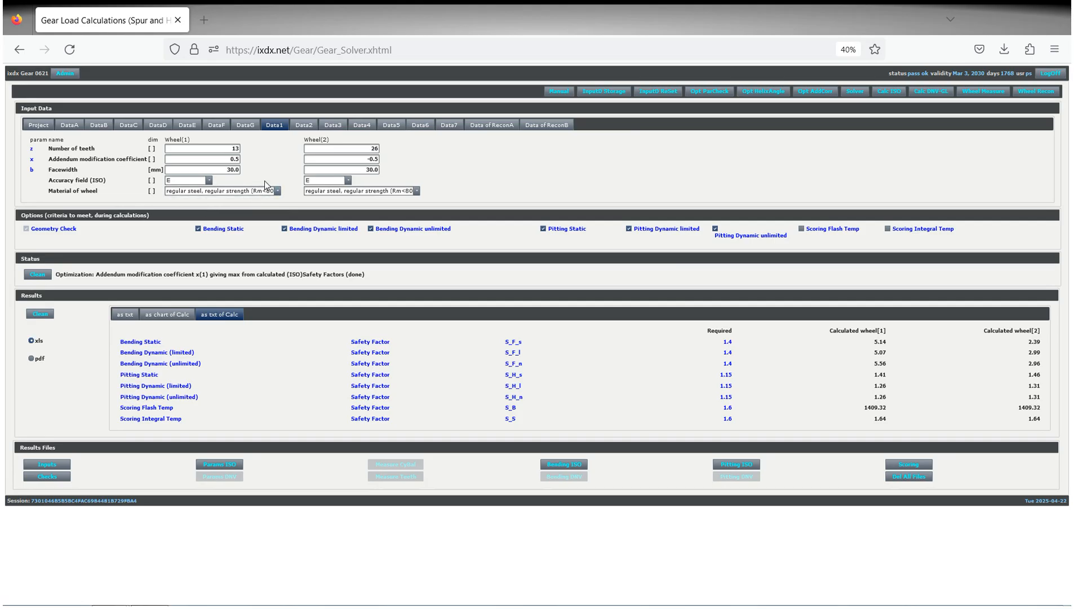
left_click_drag(223, 159, 242, 158)
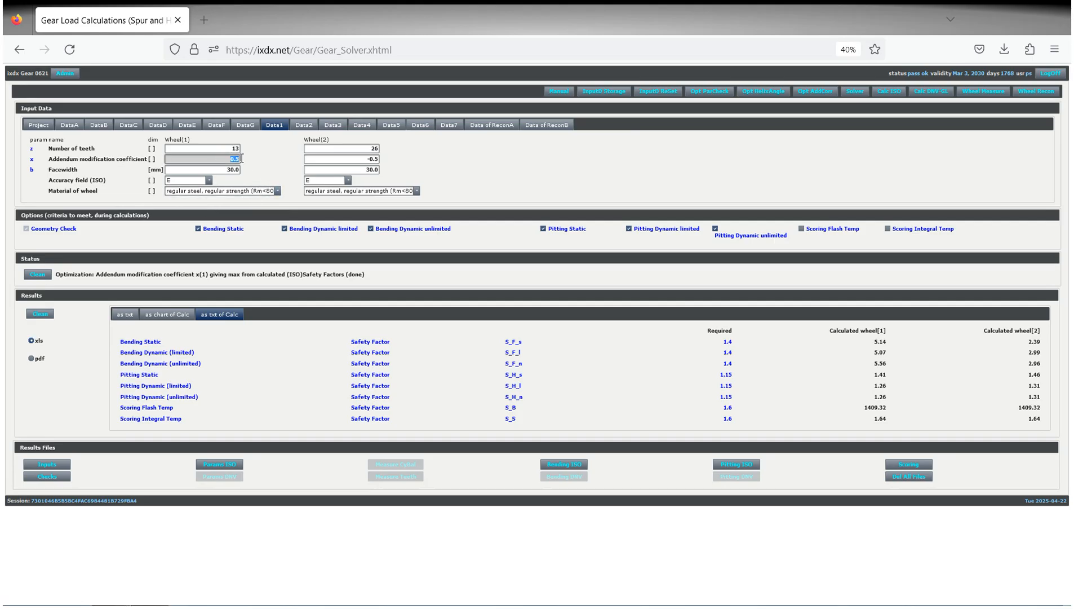
left_click_drag(356, 159, 396, 160)
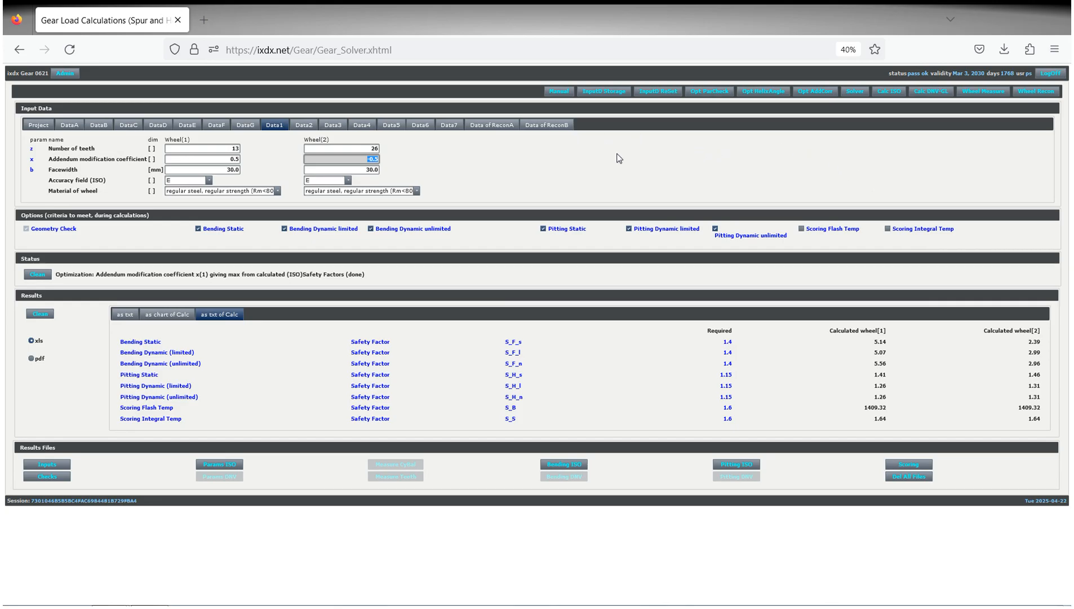
Calculate the wheel measurement parameters, and reconstruct the wheel from the stored reconstruction data.
left_click(977, 95)
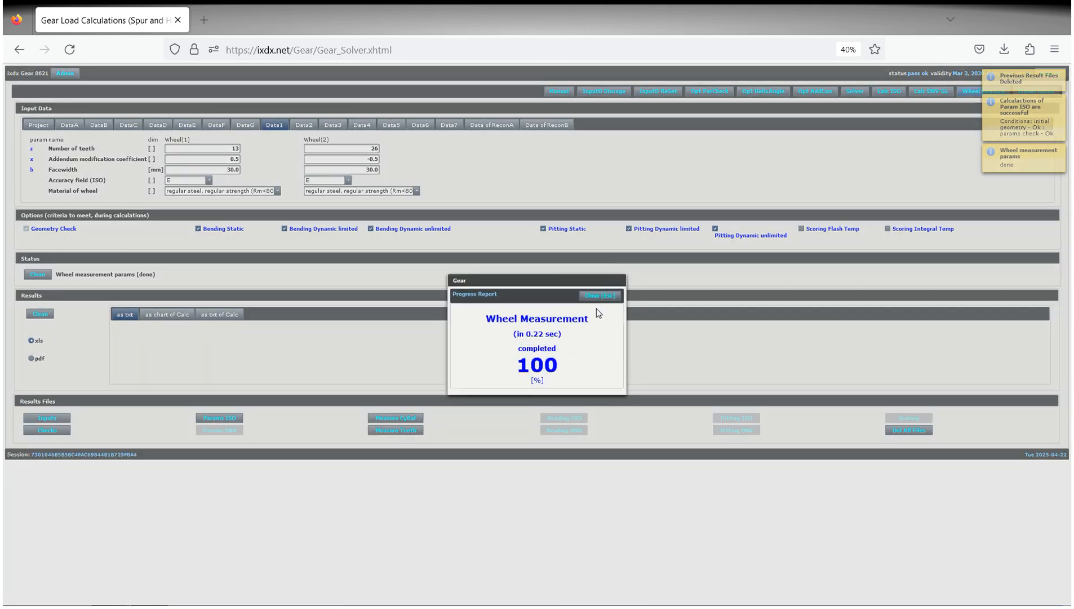
left_click(598, 297)
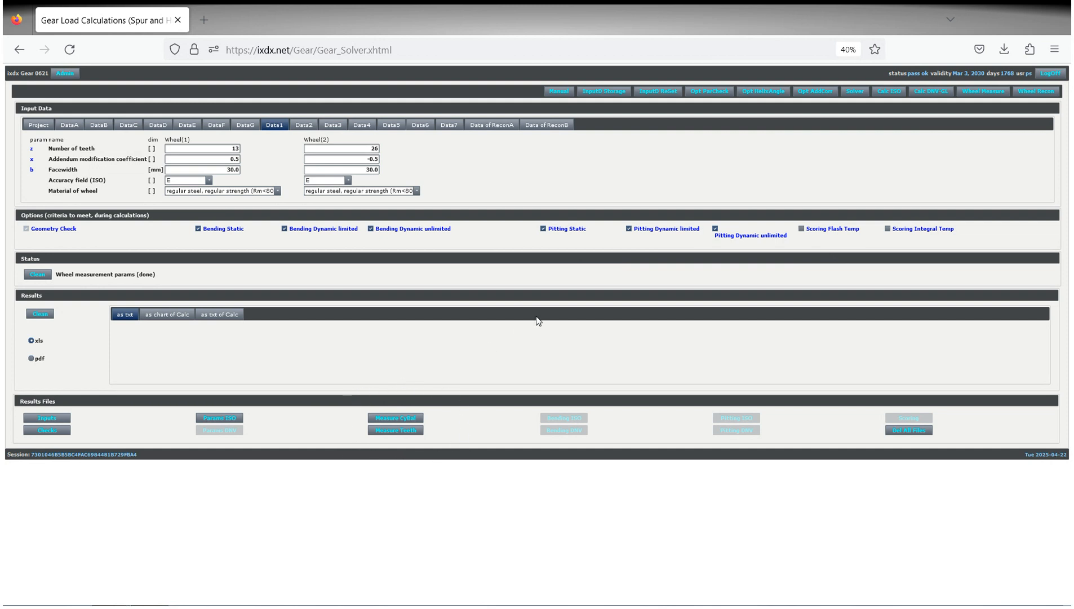
left_click(1038, 91)
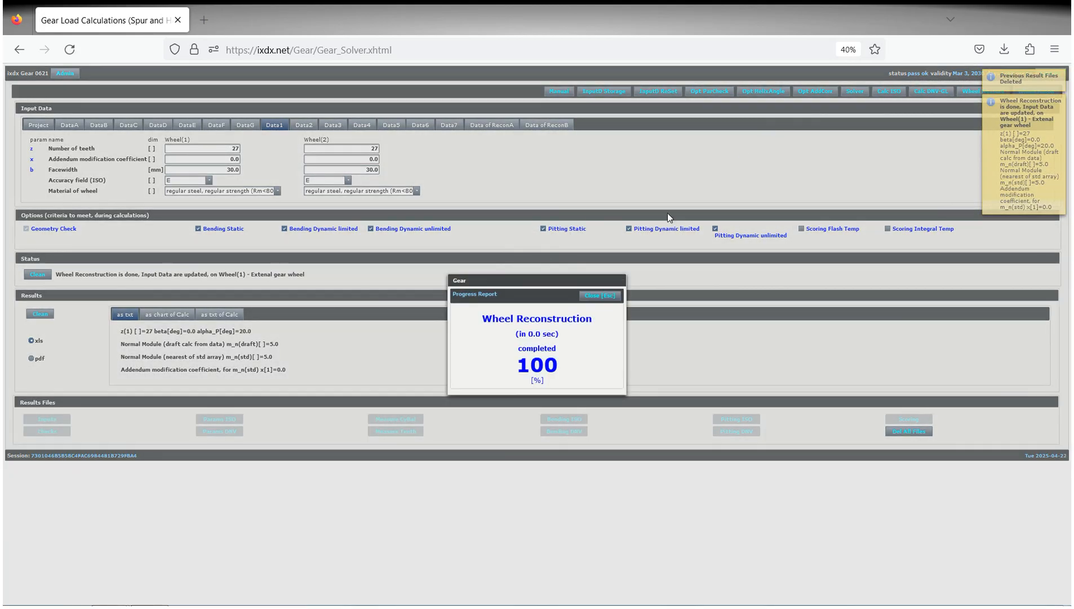
left_click(599, 295)
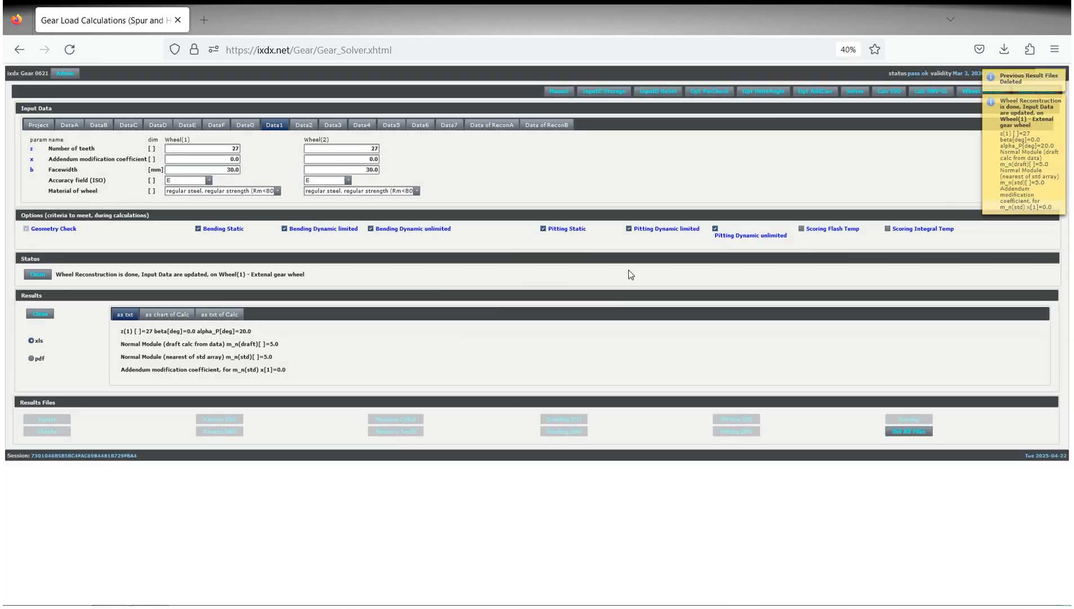
Review the input data in Data of ReconA and Data of ReconB, and rerun the wheel reconstruction.
left_click(498, 127)
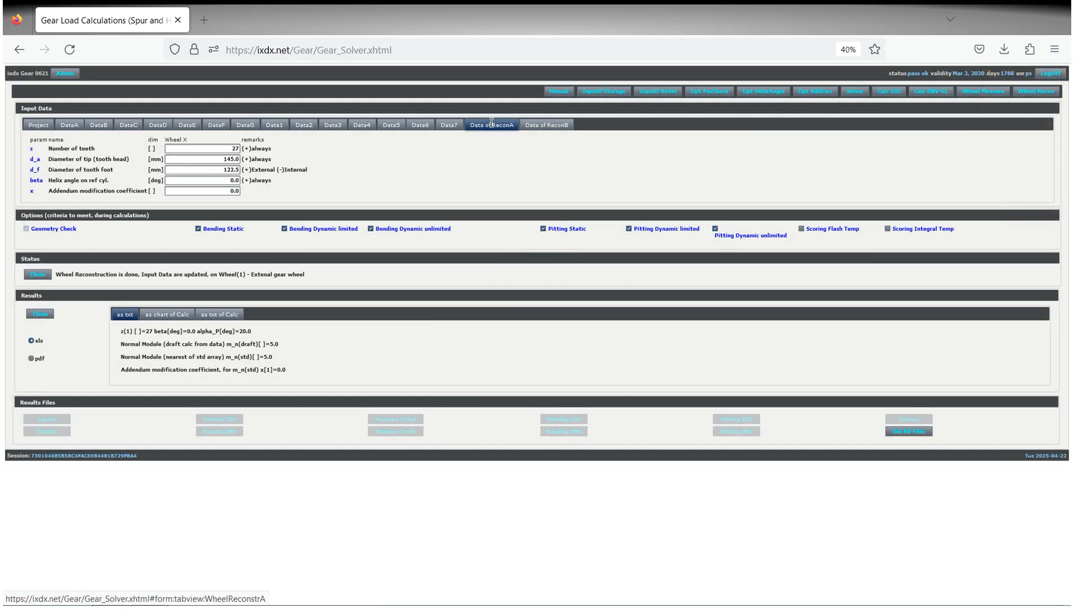
left_click(556, 127)
left_click(492, 124)
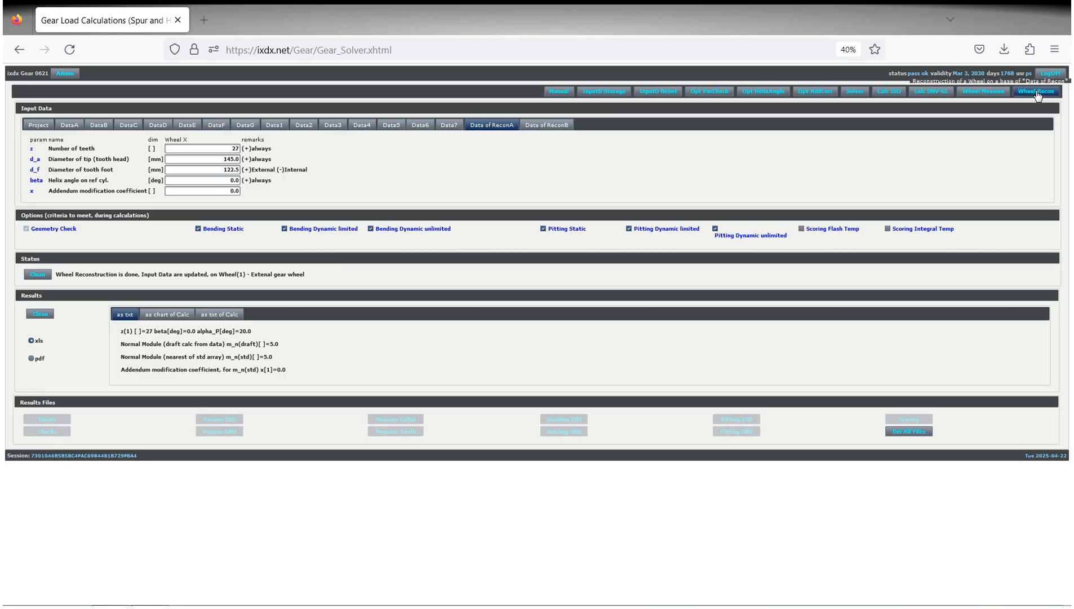
left_click(1037, 92)
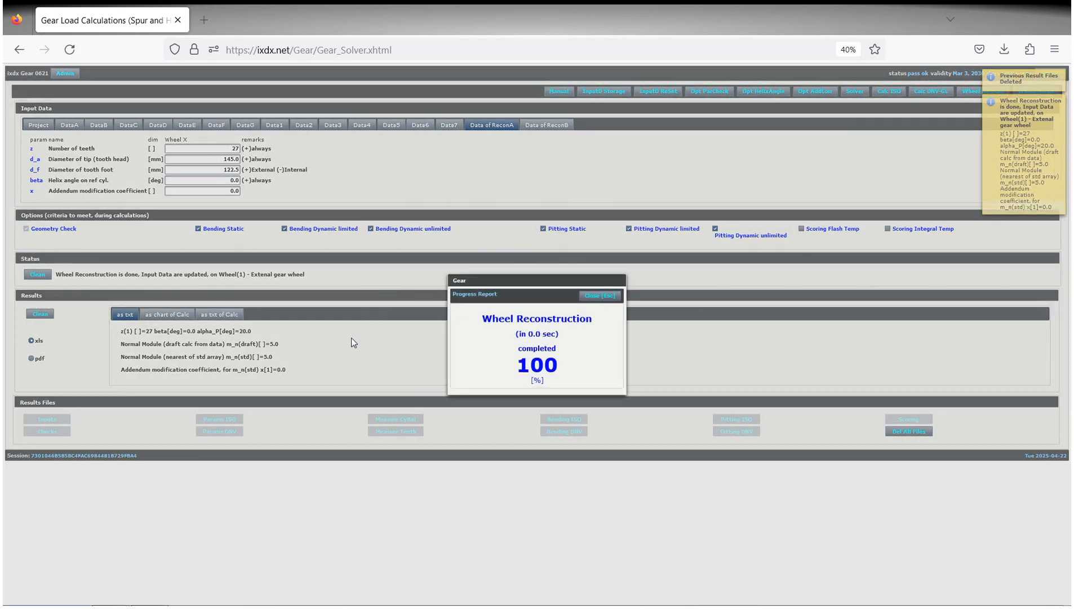
left_click(600, 296)
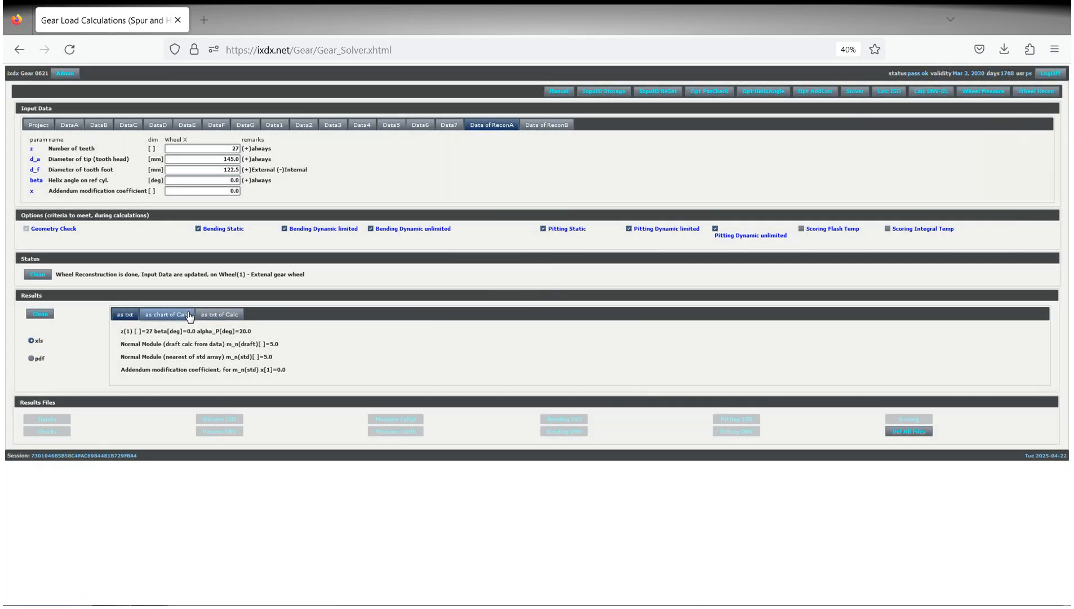